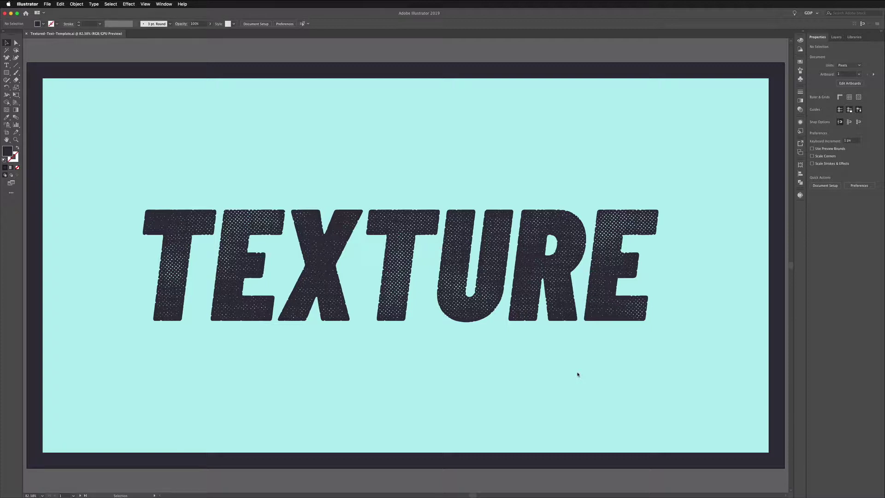
Zoom out and scroll right to bring the second TEXTURE artboard into view
{"action": "key", "text": "super+minus"}
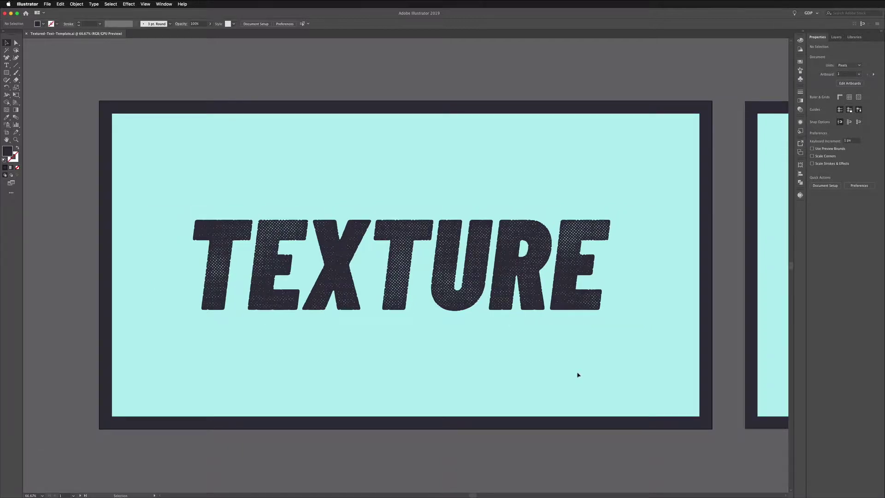
{"action": "key", "text": "super+minus"}
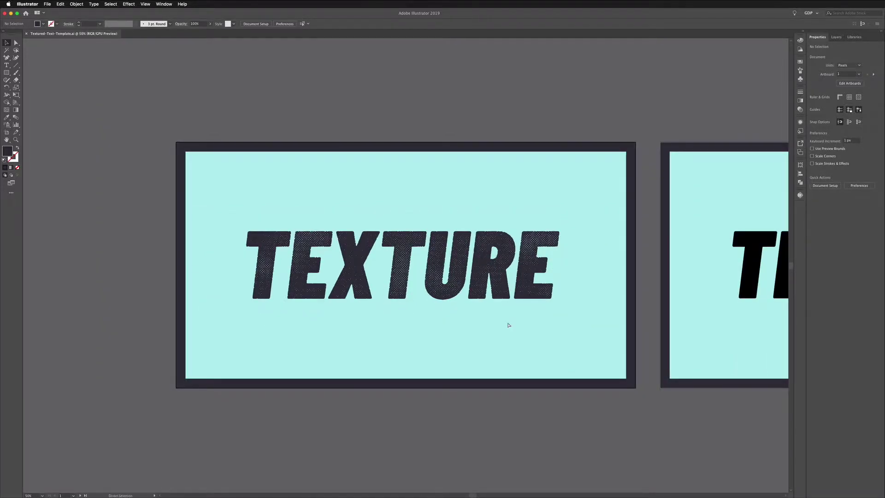
{"action": "key", "text": "super+1"}
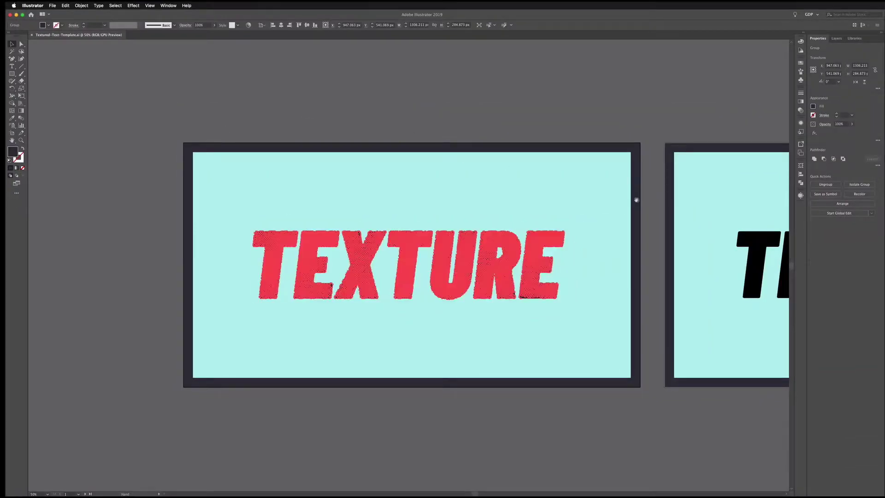
{"action": "scroll", "coordinate": [636, 198], "scroll_direction": "right", "scroll_amount": 10}
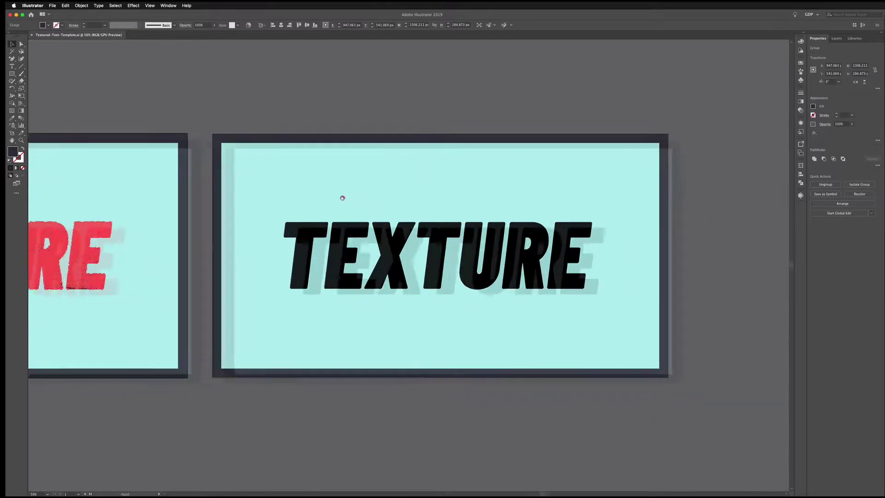
{"action": "scroll", "coordinate": [342, 197], "scroll_direction": "right", "scroll_amount": 3}
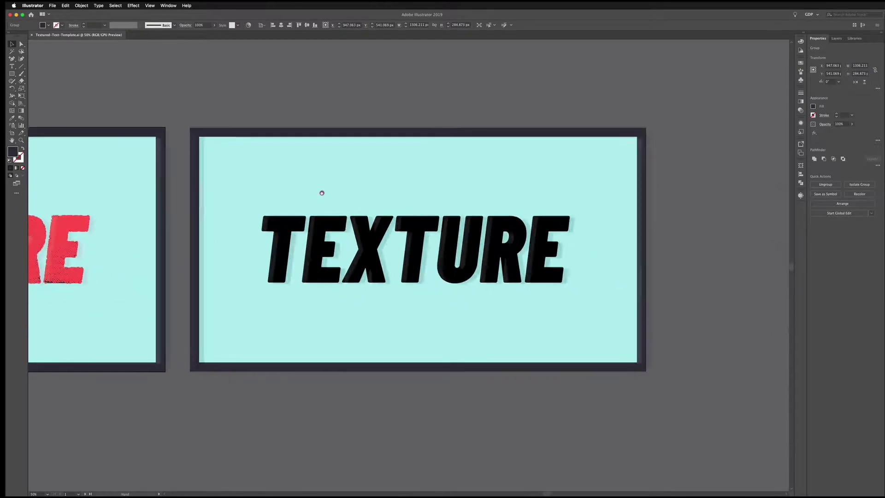
Select the black TEXTURE lettering group, check it at 100% zoom, then deselect it
{"action": "left_click", "coordinate": [354, 222]}
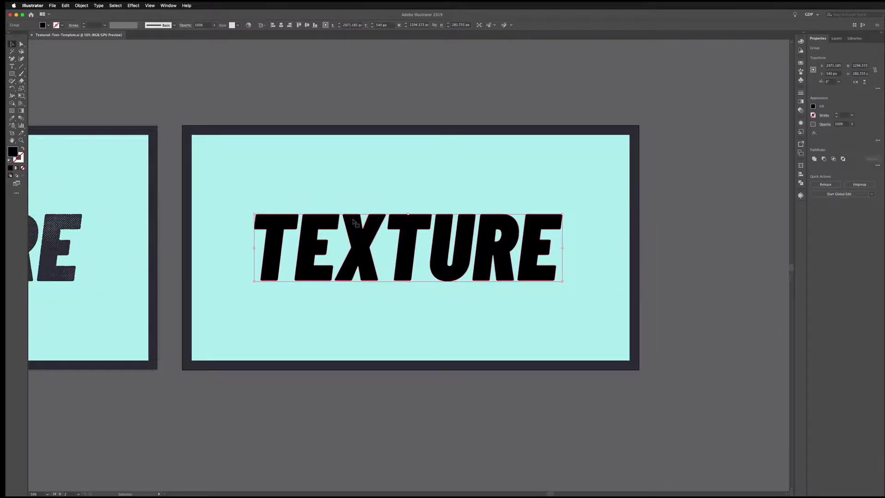
{"action": "key", "text": "a"}
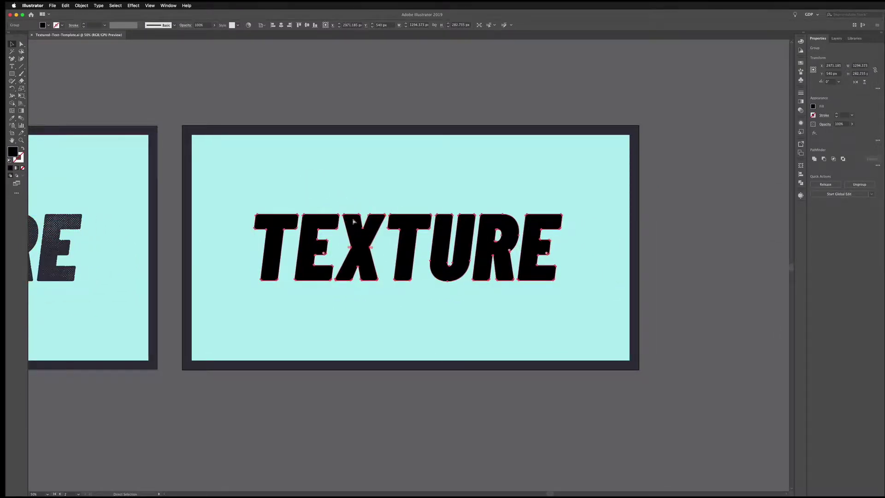
{"action": "key", "text": "v"}
{"action": "key", "text": "super+1"}
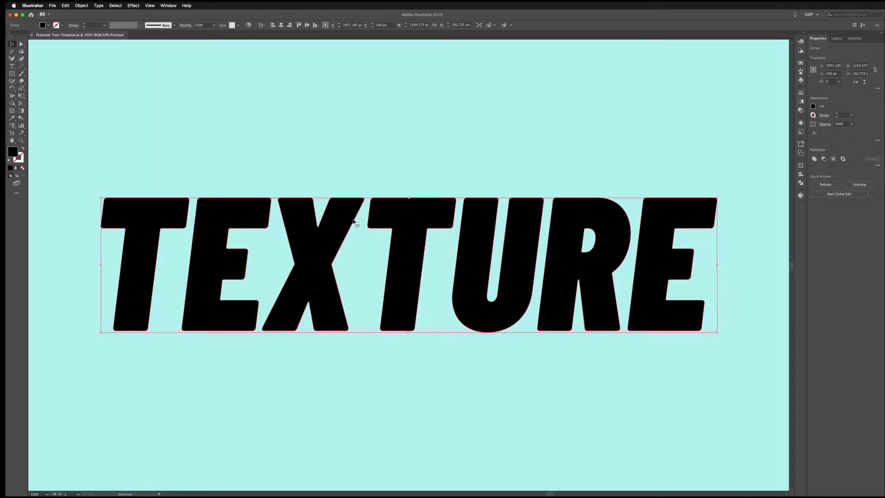
{"action": "key", "text": "a"}
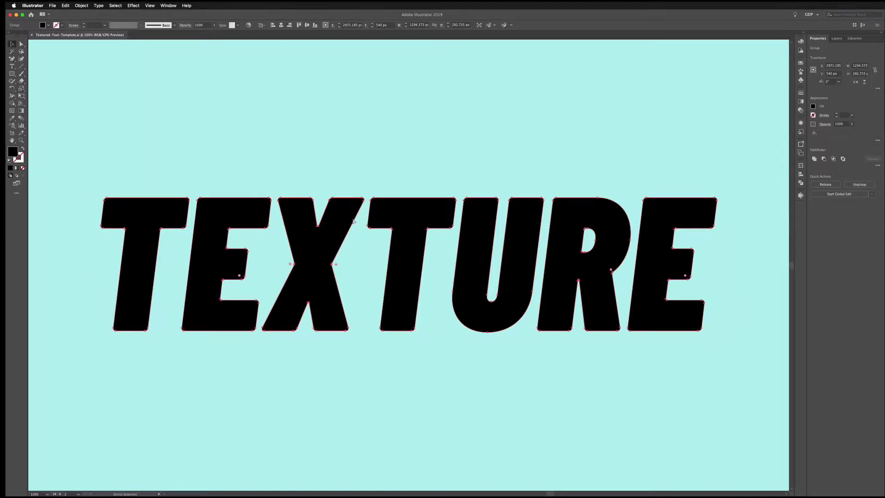
{"action": "key", "text": "v"}
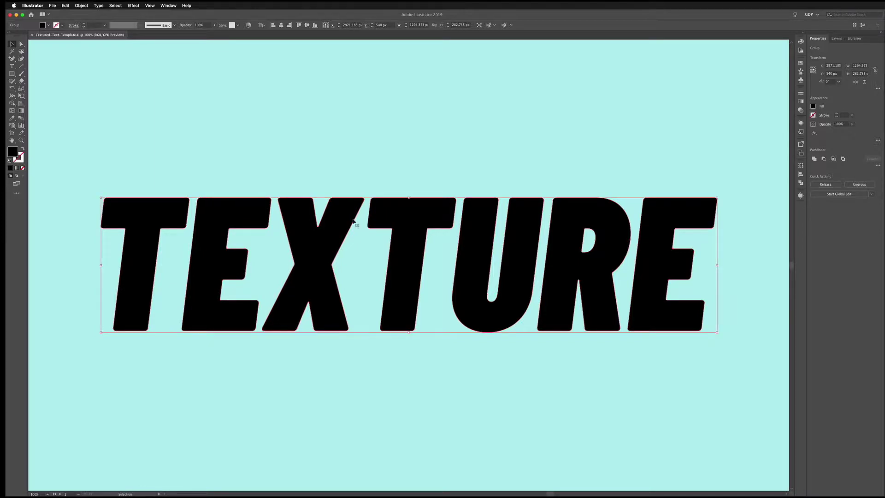
{"action": "key", "text": "super+minus"}
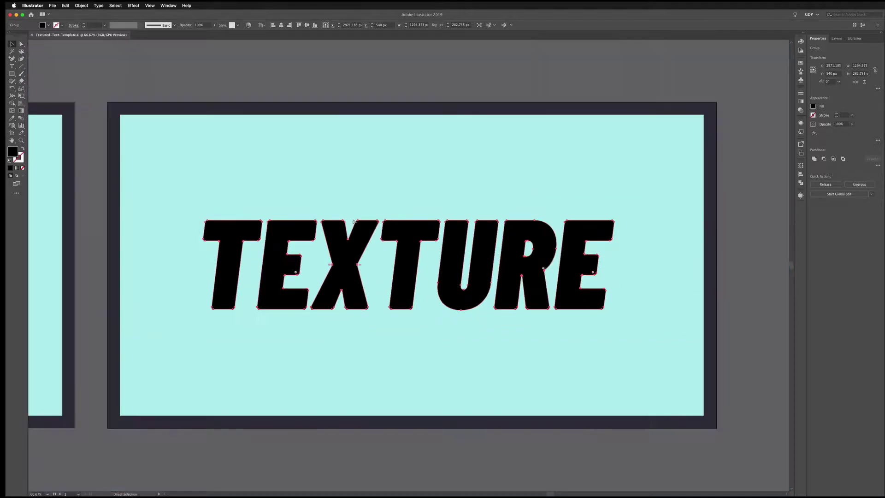
{"action": "left_click", "coordinate": [98, 145]}
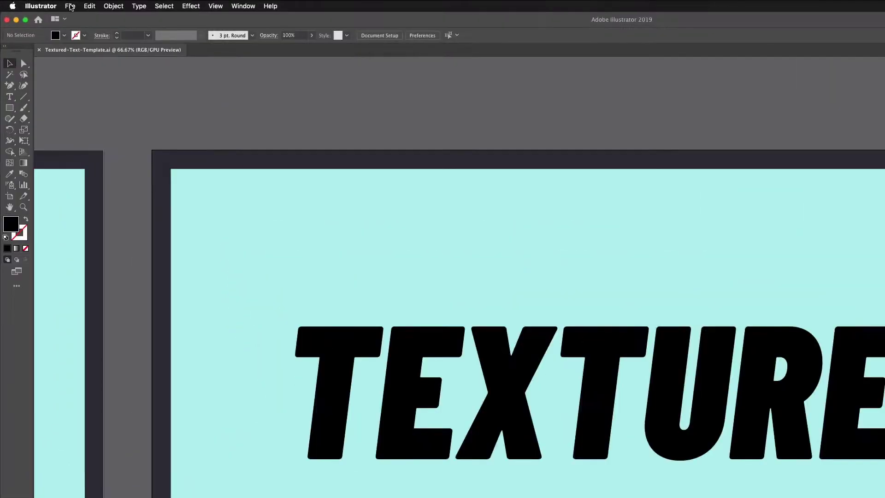
Place Texture-Image.jpg via File > Place with Link unchecked so it embeds
{"action": "left_click", "coordinate": [52, 5]}
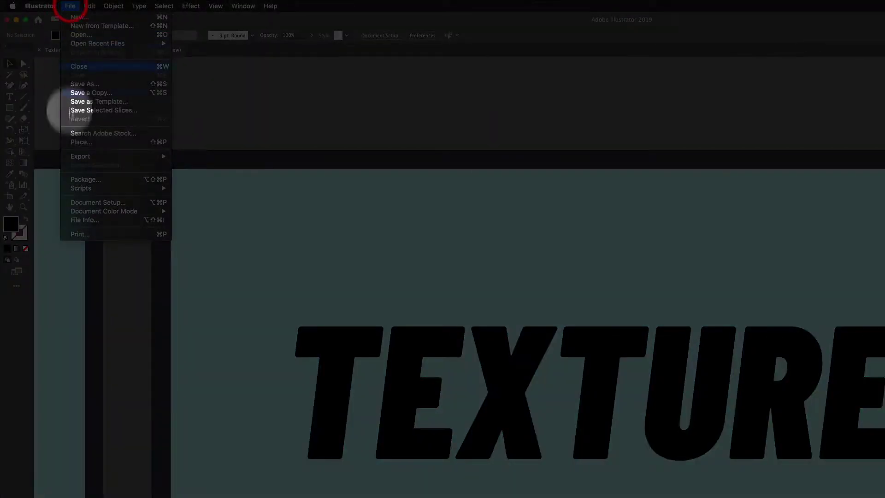
{"action": "left_click", "coordinate": [80, 143]}
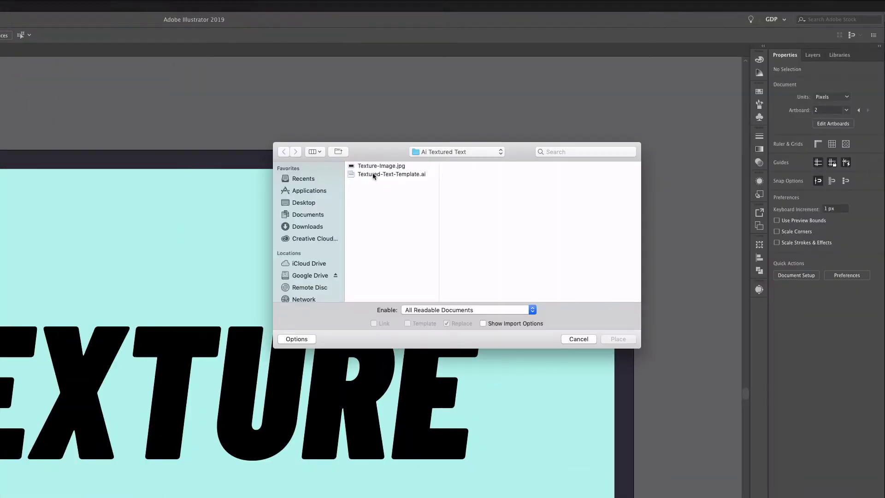
{"action": "left_click", "coordinate": [370, 168]}
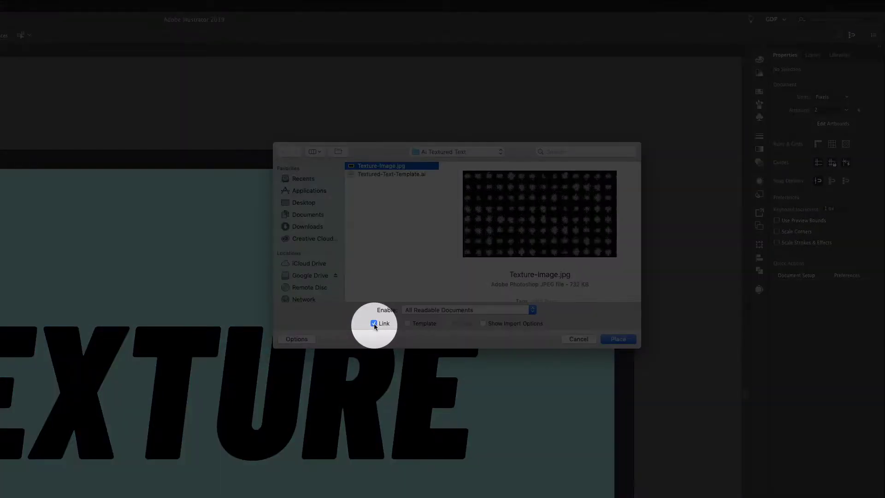
{"action": "left_click", "coordinate": [373, 324]}
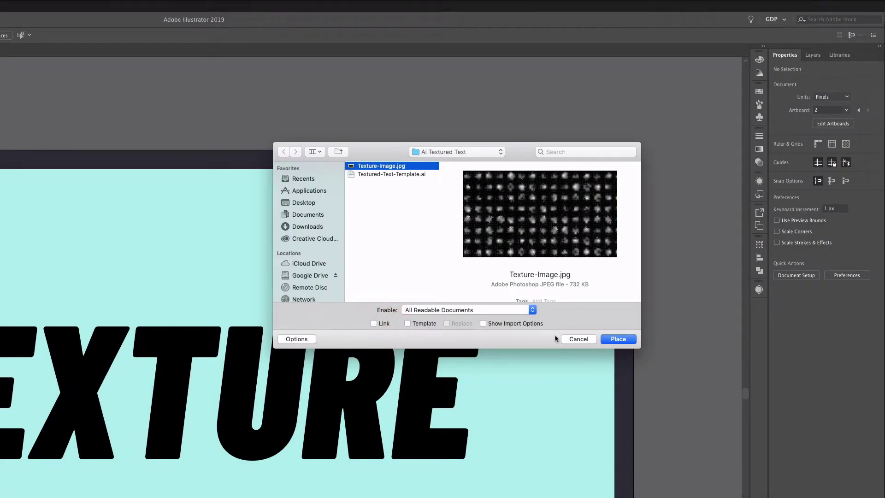
{"action": "left_click", "coordinate": [617, 339]}
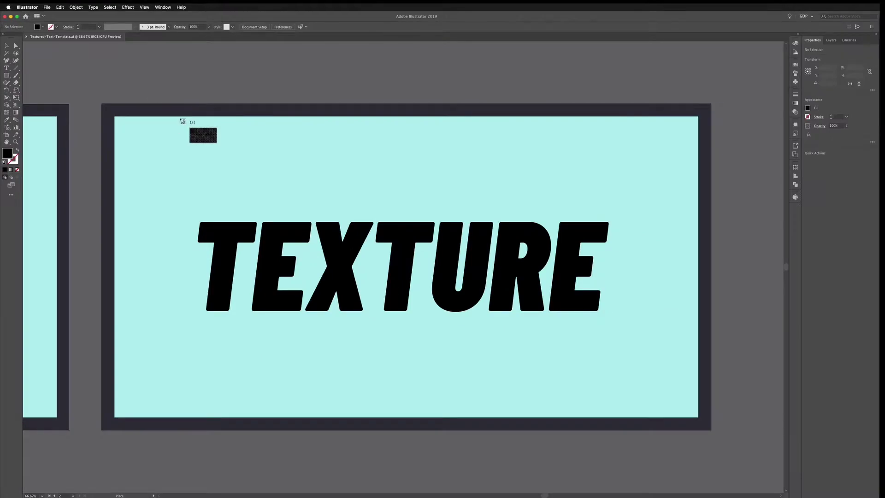
Drop Texture-Image.jpg over artboard 2 and inspect its halftone dots at 100% zoom
{"action": "left_click", "coordinate": [136, 81]}
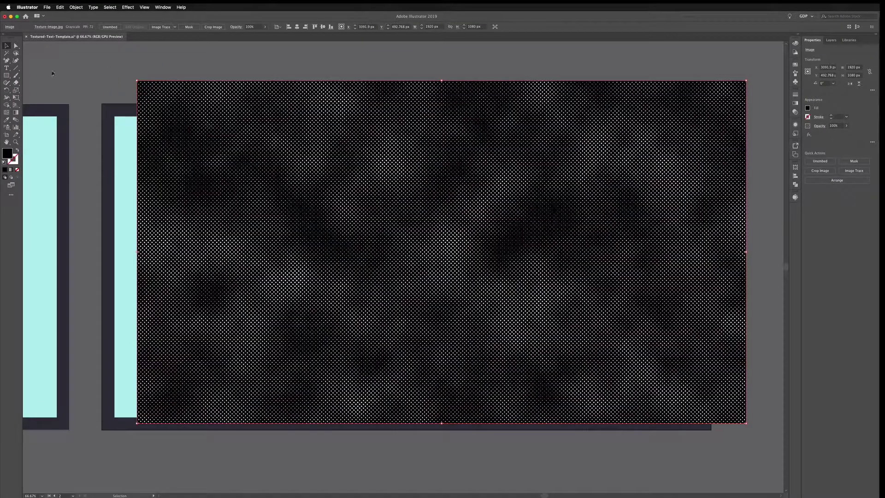
{"action": "left_click_drag", "start_coordinate": [208, 160], "coordinate": [232, 170]}
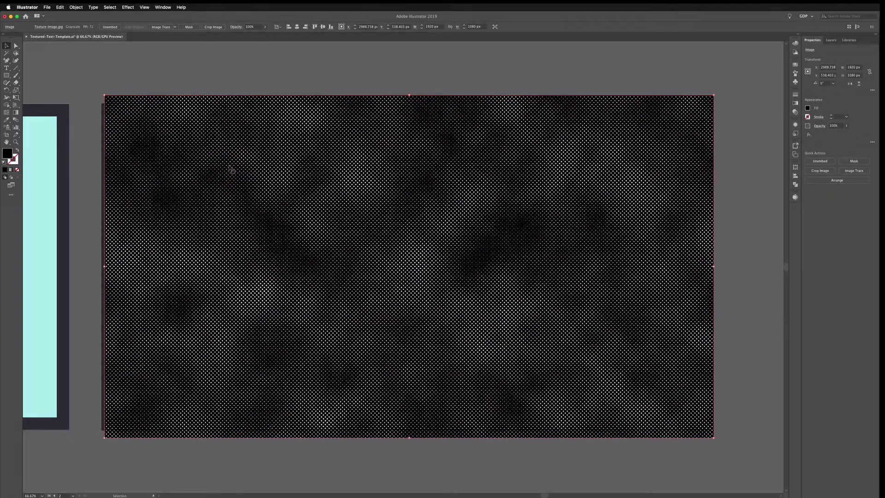
{"action": "key", "text": "a"}
{"action": "key", "text": "v"}
{"action": "key", "text": "a"}
{"action": "key", "text": "v"}
{"action": "key", "text": "super+1"}
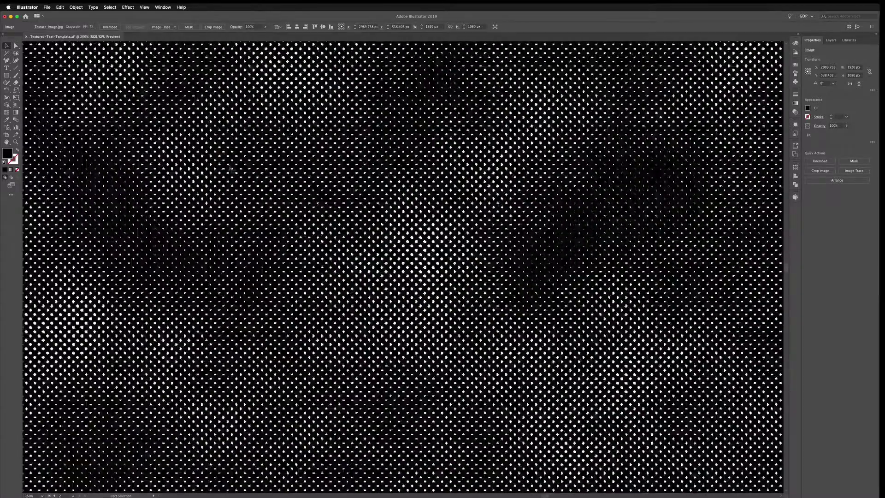
{"action": "key", "text": "super+minus"}
{"action": "key", "text": "super+minus"}
{"action": "key", "text": "v"}
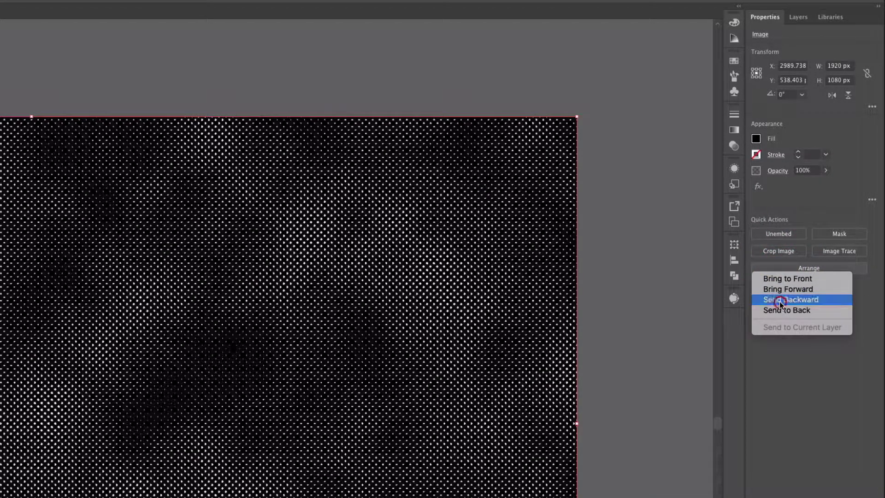
Tilt the halftone texture image about 3.5° and reselect the TEXTURE letter group
{"action": "left_click", "coordinate": [342, 362]}
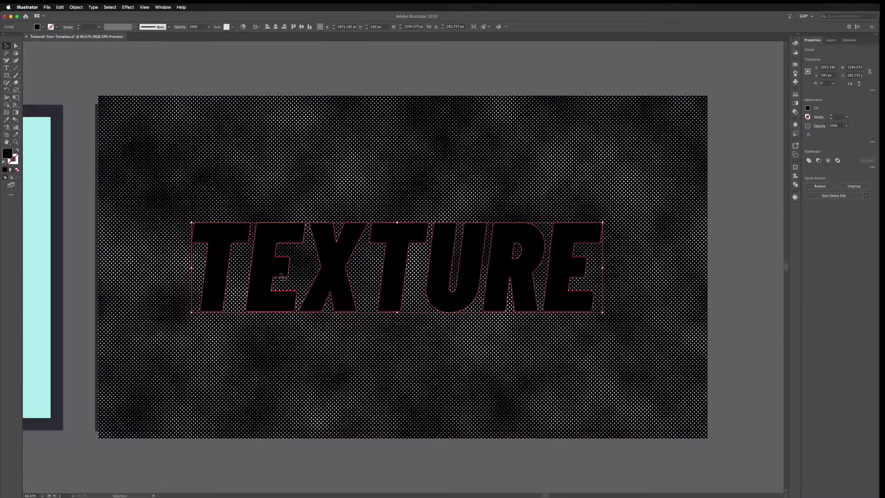
{"action": "left_click", "coordinate": [88, 183]}
{"action": "left_click", "coordinate": [110, 189]}
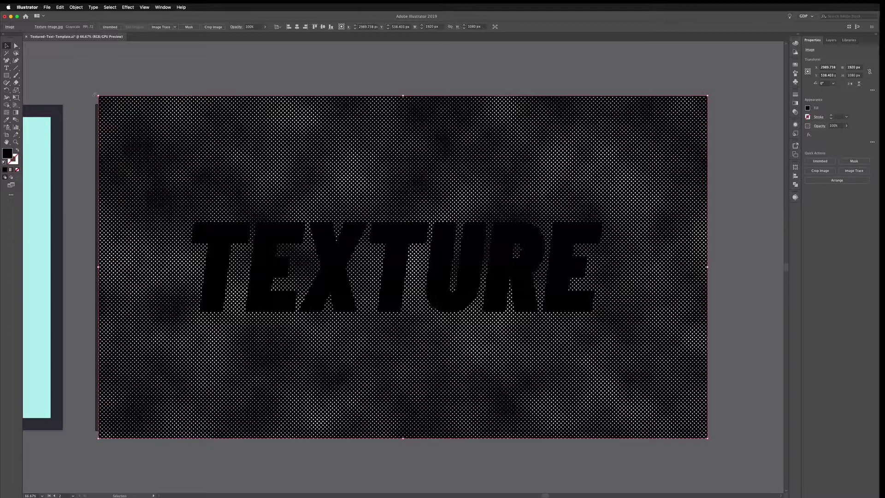
{"action": "left_click_drag", "start_coordinate": [95, 95], "coordinate": [76, 107]}
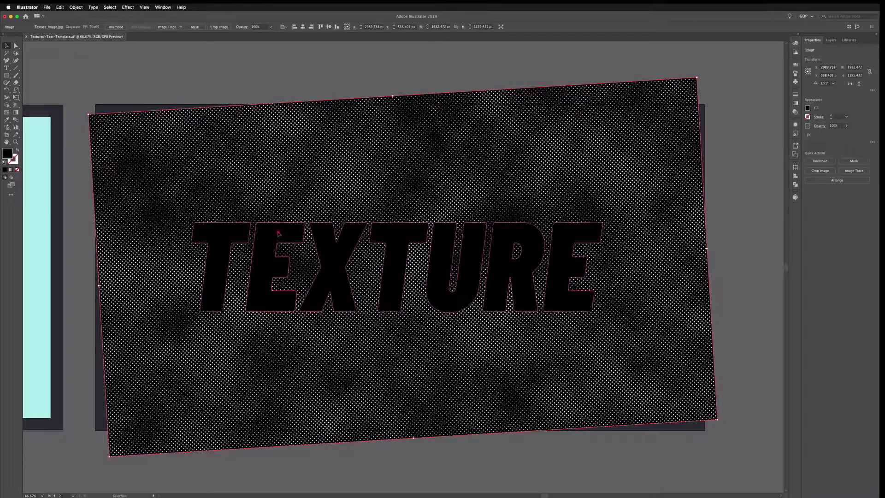
{"action": "left_click", "coordinate": [279, 234]}
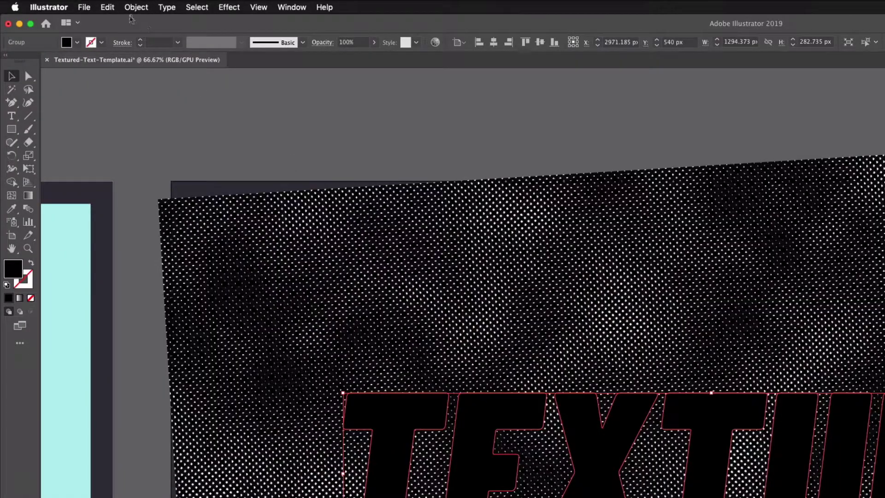
Combine the TEXTURE letters with Object > Compound Path > Make, then deselect
{"action": "left_click", "coordinate": [76, 7]}
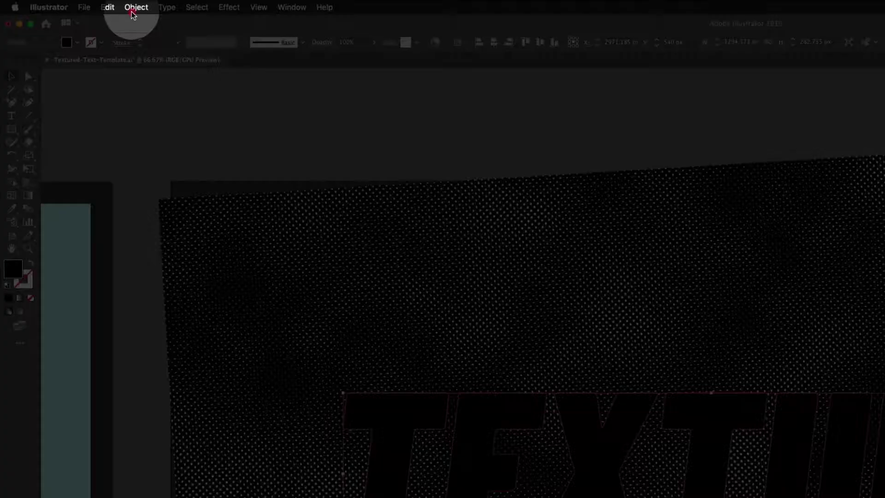
{"action": "mouse_move", "coordinate": [164, 367]}
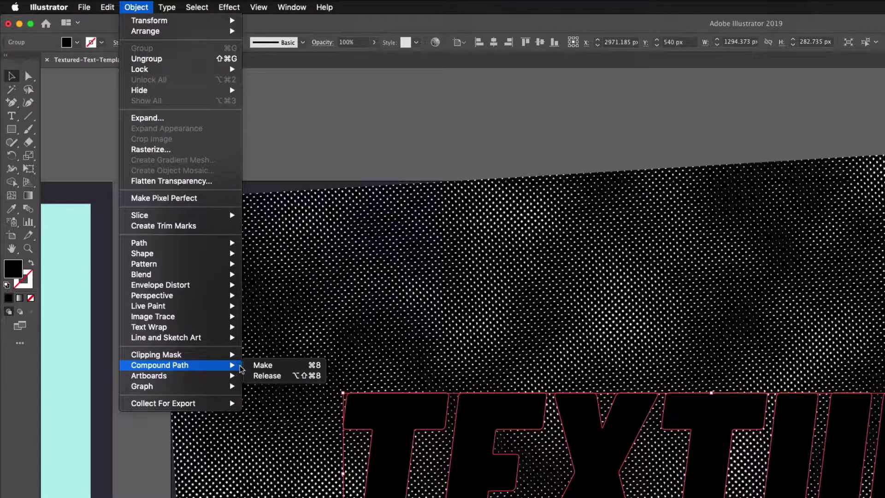
{"action": "left_click", "coordinate": [261, 365]}
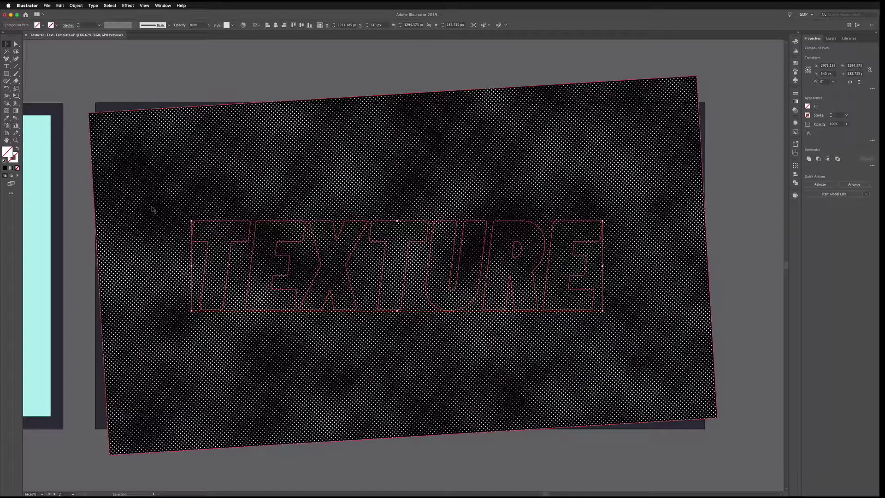
{"action": "left_click", "coordinate": [80, 215]}
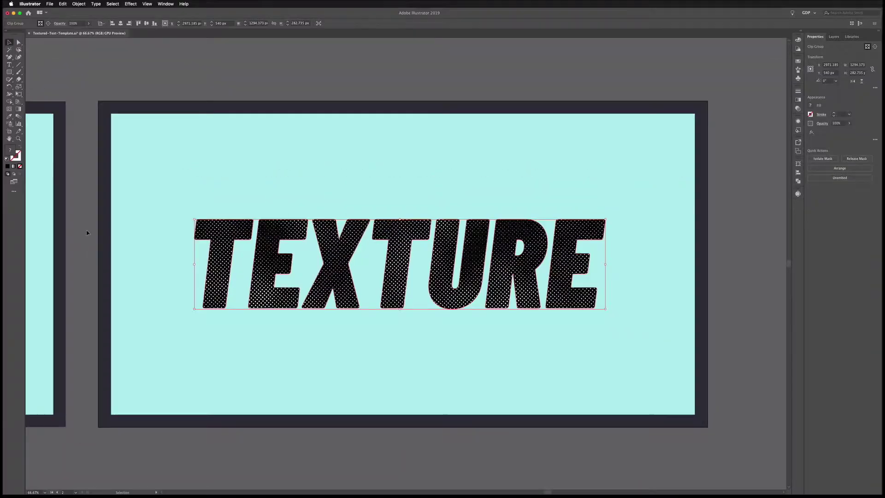
{"action": "left_click", "coordinate": [86, 230]}
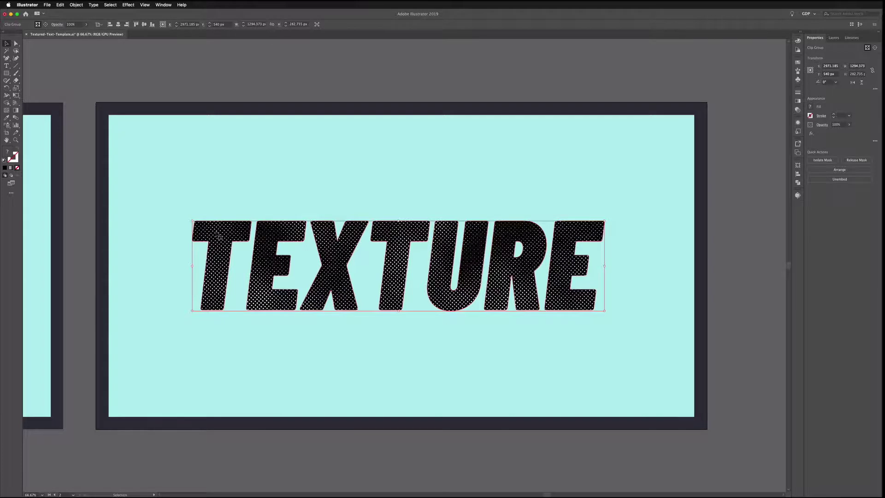
{"action": "key", "text": "a"}
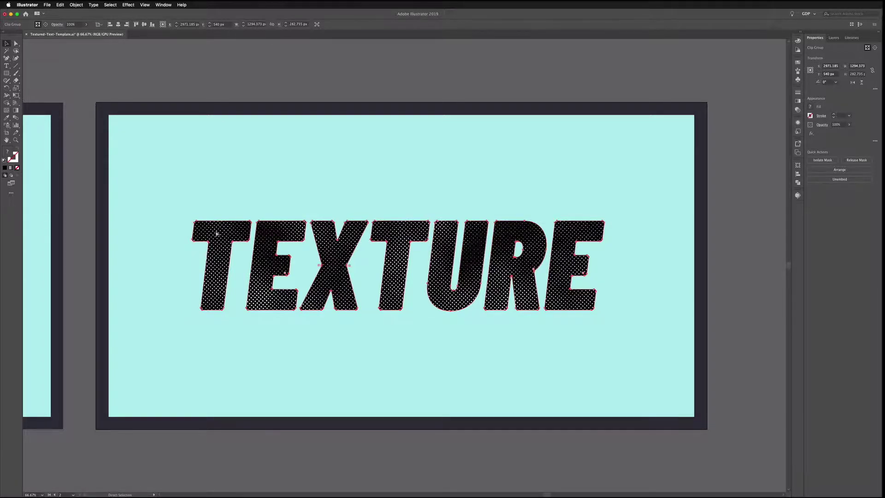
{"action": "key", "text": "v"}
{"action": "key", "text": "super+1"}
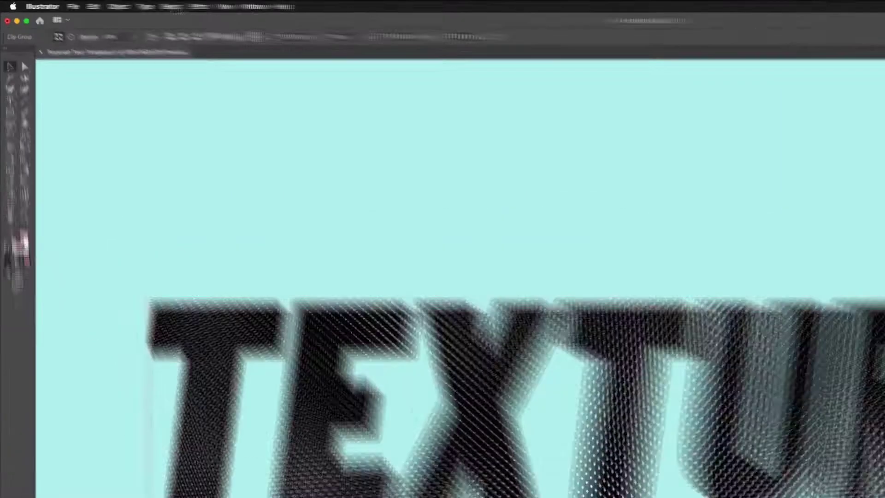
Apply an Inner Glow (Normal, 100% opacity, 30 px blur, Edge) to the TEXTURE lettering
{"action": "left_click", "coordinate": [128, 4]}
{"action": "mouse_move", "coordinate": [182, 83]}
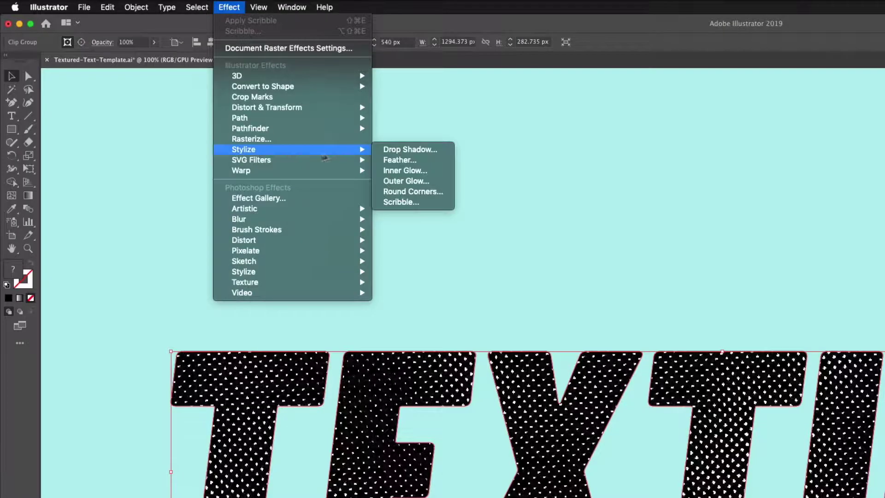
{"action": "left_click", "coordinate": [394, 176]}
{"action": "left_click", "coordinate": [371, 295]}
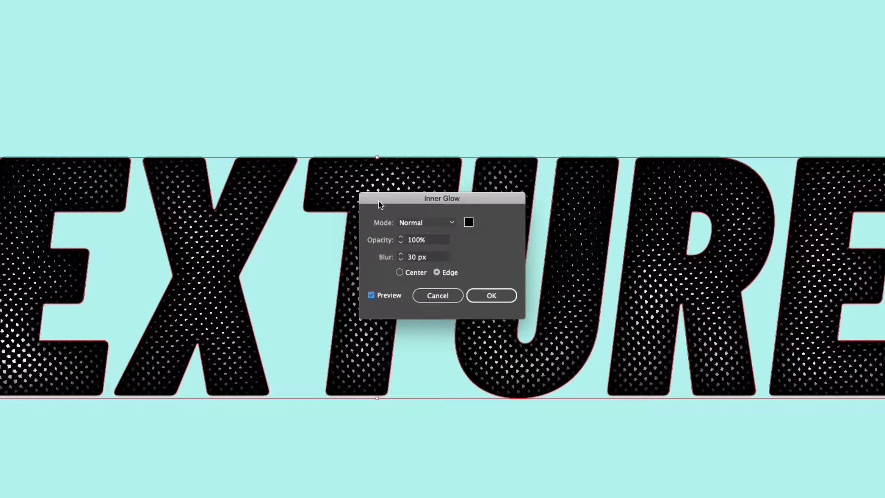
{"action": "left_click_drag", "start_coordinate": [378, 200], "coordinate": [387, 17]}
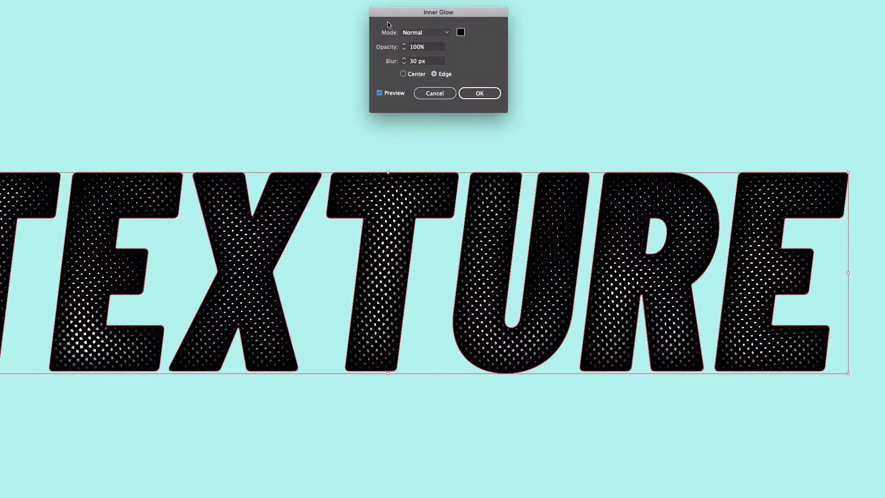
{"action": "left_click", "coordinate": [447, 36]}
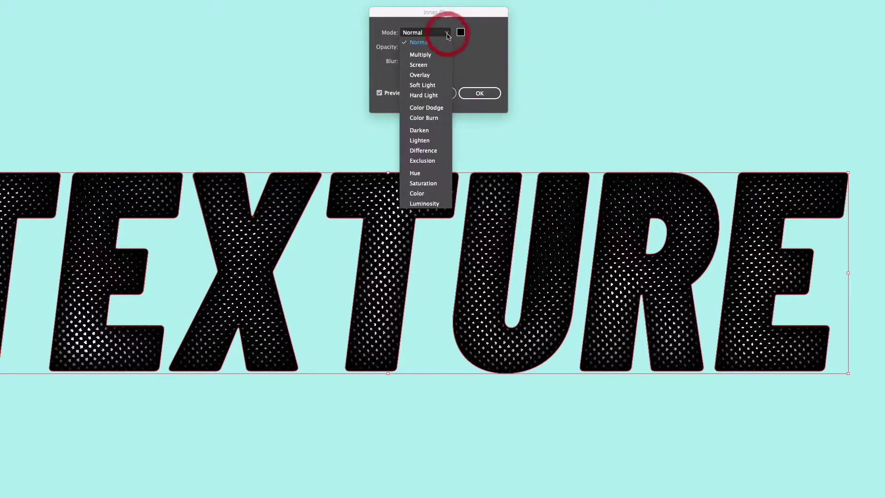
{"action": "left_click", "coordinate": [425, 44]}
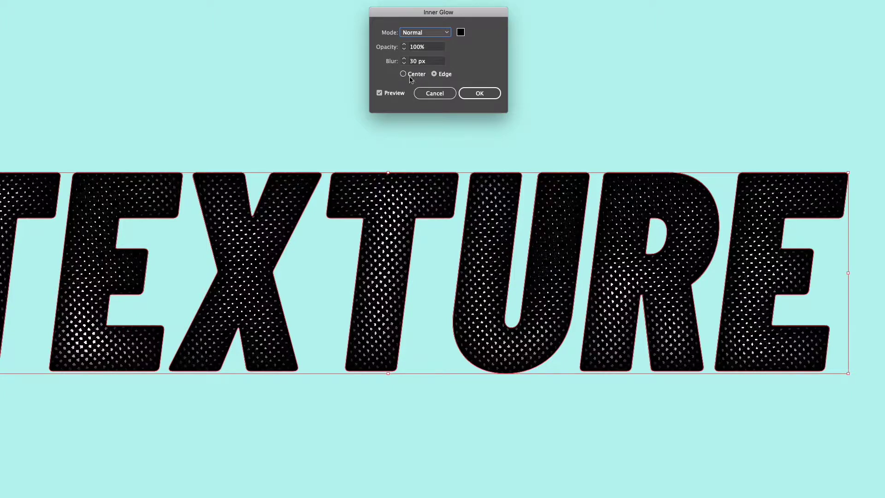
{"action": "left_click", "coordinate": [482, 94]}
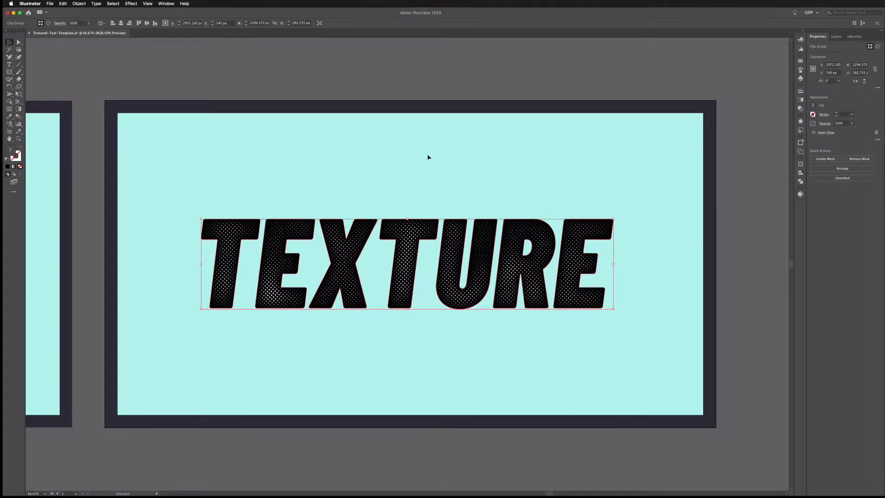
{"action": "left_click", "coordinate": [322, 89]}
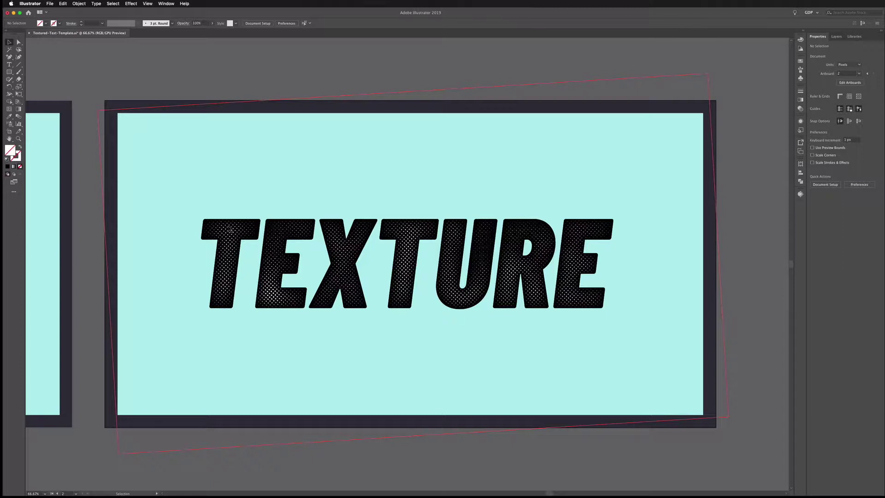
{"action": "left_click", "coordinate": [230, 229]}
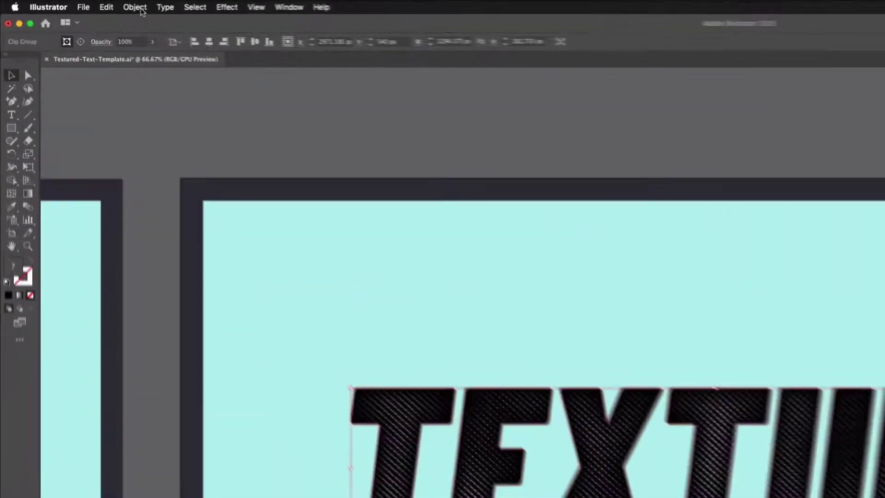
Rasterize the lettering as RGB at High 300 ppi with a White background
{"action": "left_click", "coordinate": [81, 4]}
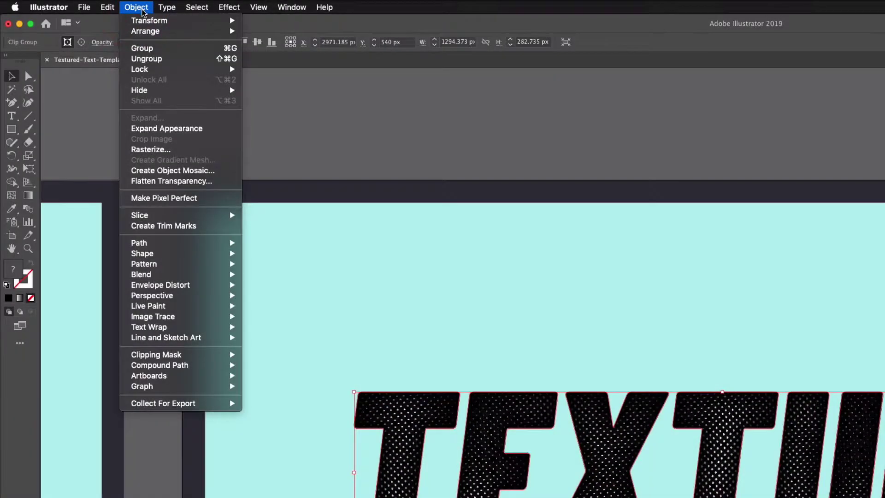
{"action": "left_click", "coordinate": [151, 150]}
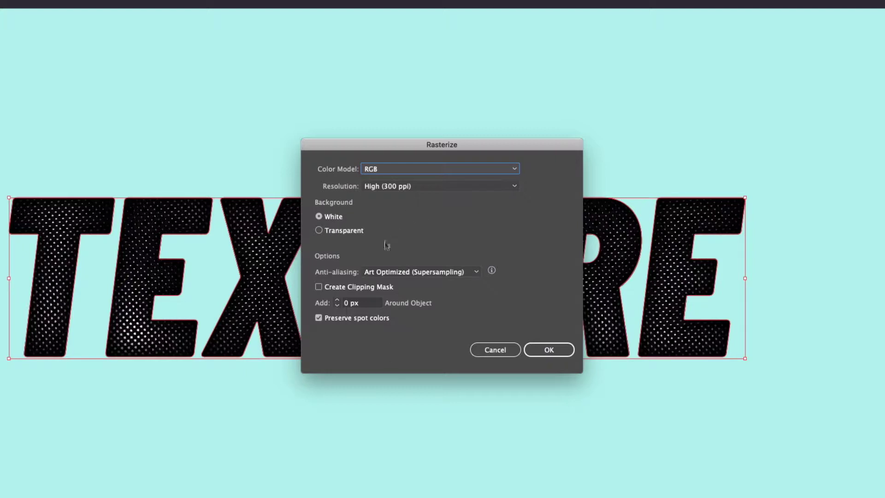
{"action": "left_click", "coordinate": [531, 351]}
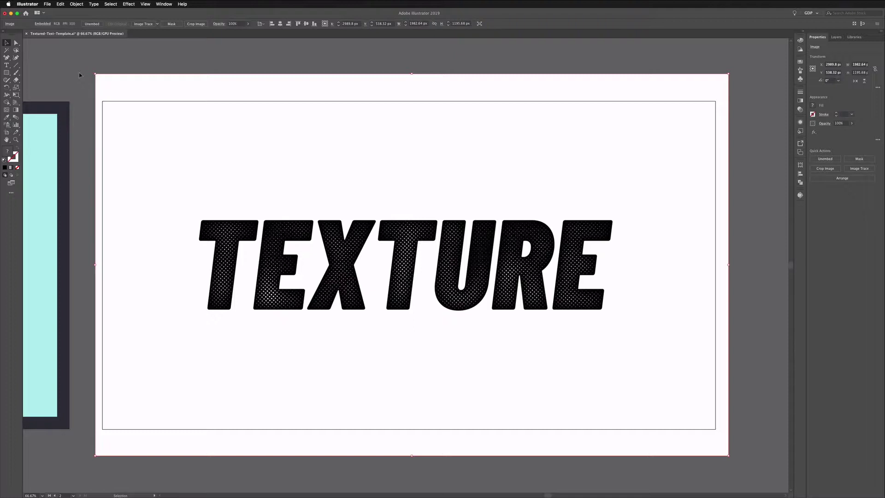
In Window > Image Trace, choose the [Default] preset and enable Ignore White and Preview
{"action": "left_click", "coordinate": [741, 176]}
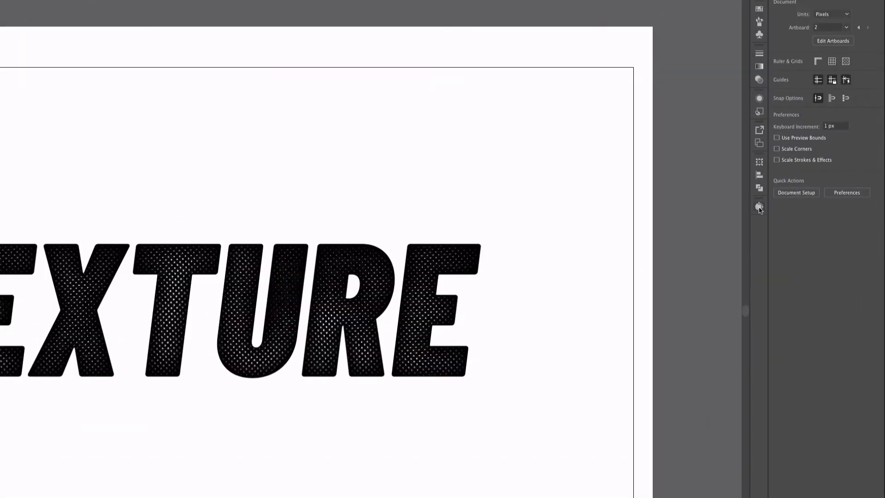
{"action": "left_click", "coordinate": [759, 207]}
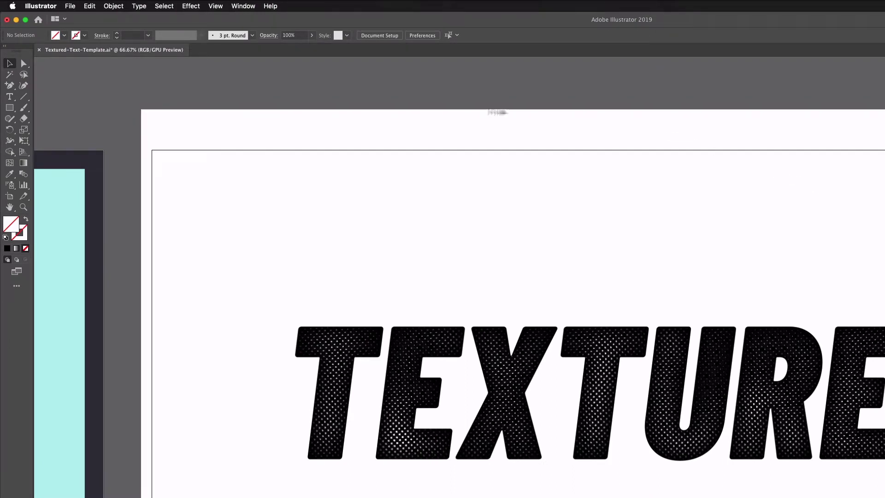
{"action": "left_click", "coordinate": [245, 7]}
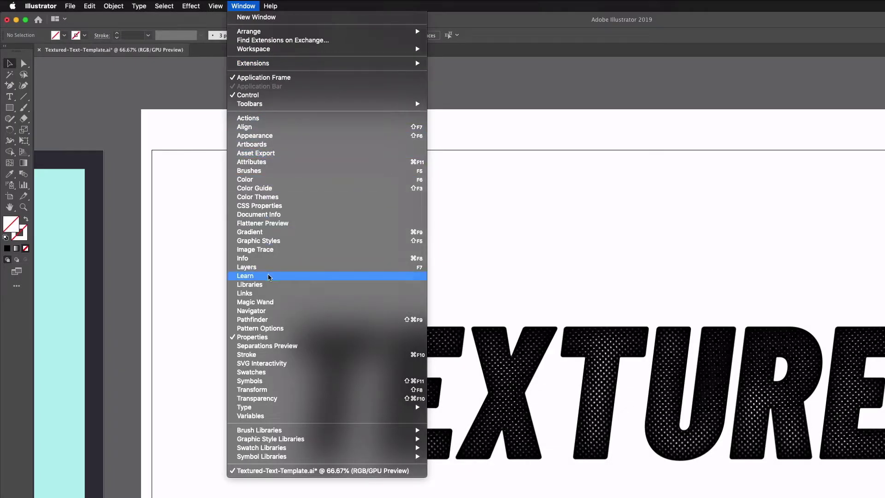
{"action": "left_click", "coordinate": [268, 250]}
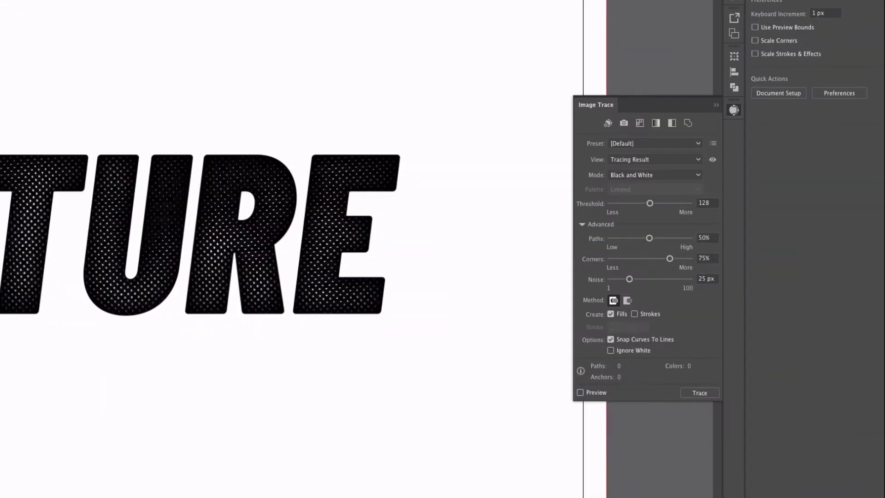
{"action": "left_click", "coordinate": [636, 143]}
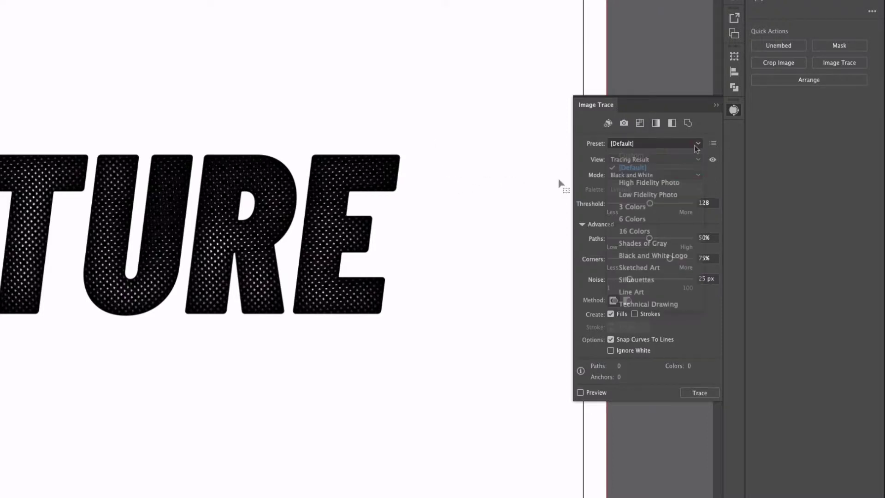
{"action": "left_click", "coordinate": [651, 168]}
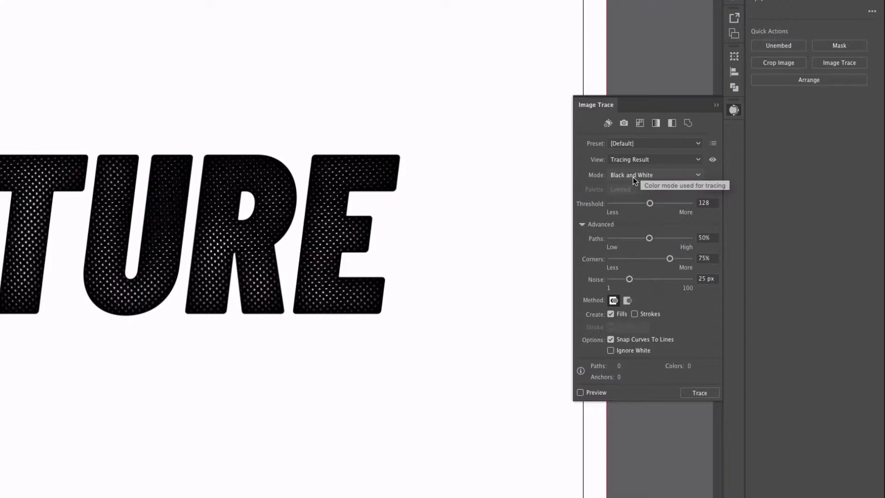
{"action": "left_click", "coordinate": [610, 351]}
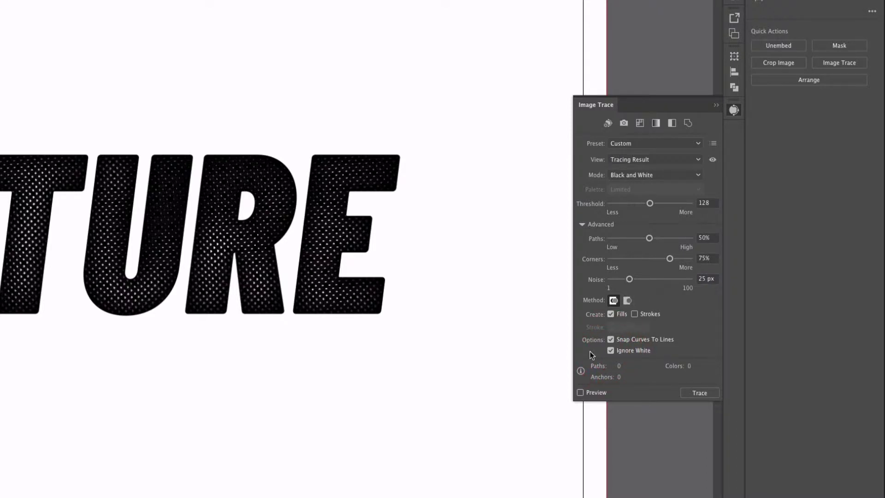
{"action": "left_click", "coordinate": [580, 392]}
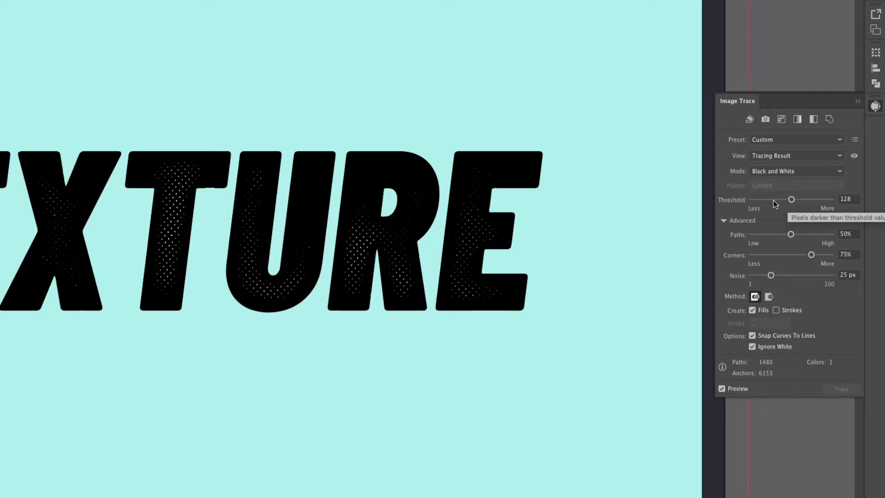
Drag the trace Threshold down to about 17, zoom into the TU letters, and select the Threshold field
{"action": "left_click_drag", "start_coordinate": [774, 201], "coordinate": [762, 203]}
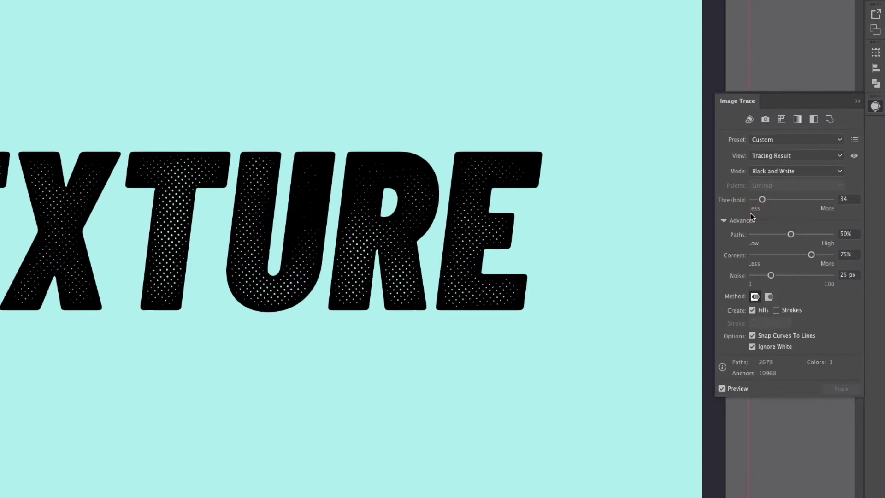
{"action": "left_click_drag", "start_coordinate": [762, 200], "coordinate": [757, 202]}
{"action": "key", "text": "ctrl+plus"}
{"action": "key", "text": "ctrl+plus"}
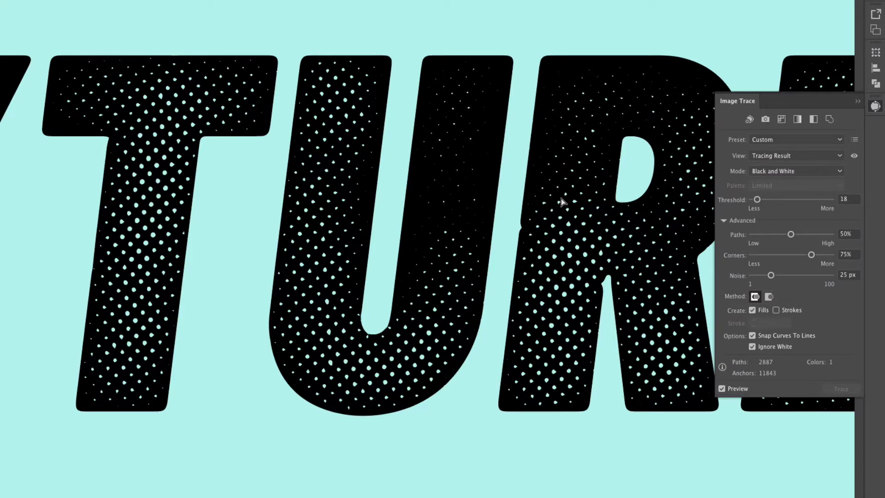
{"action": "key", "text": "ctrl+plus"}
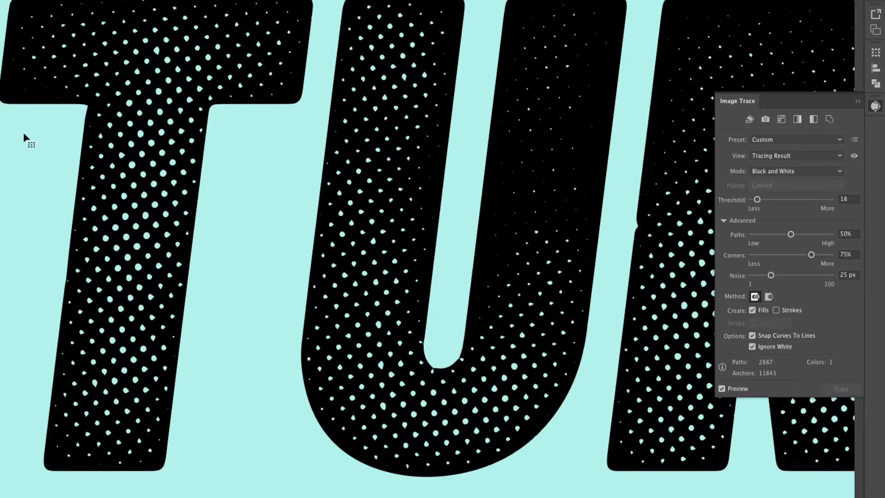
{"action": "scroll", "coordinate": [24, 137], "scroll_direction": "left", "scroll_amount": 10}
{"action": "scroll", "coordinate": [24, 137], "scroll_direction": "left", "scroll_amount": 15}
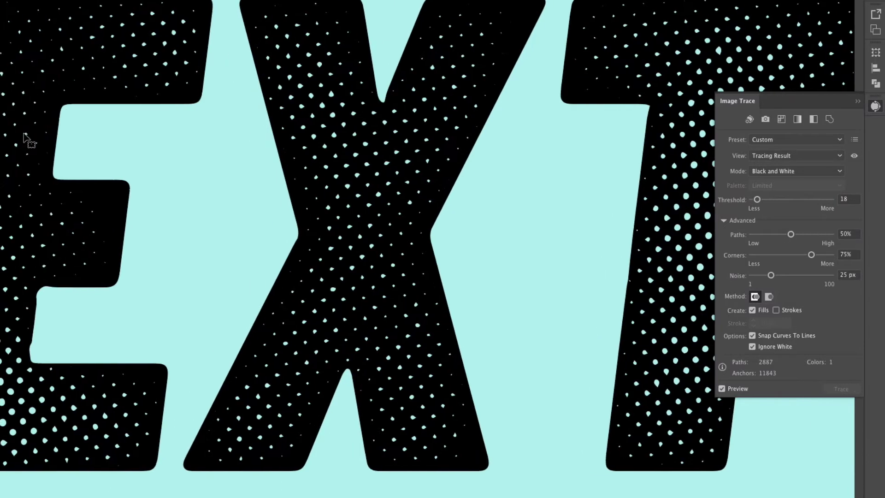
{"action": "scroll", "coordinate": [24, 138], "scroll_direction": "left", "scroll_amount": 2}
{"action": "left_click", "coordinate": [852, 200]}
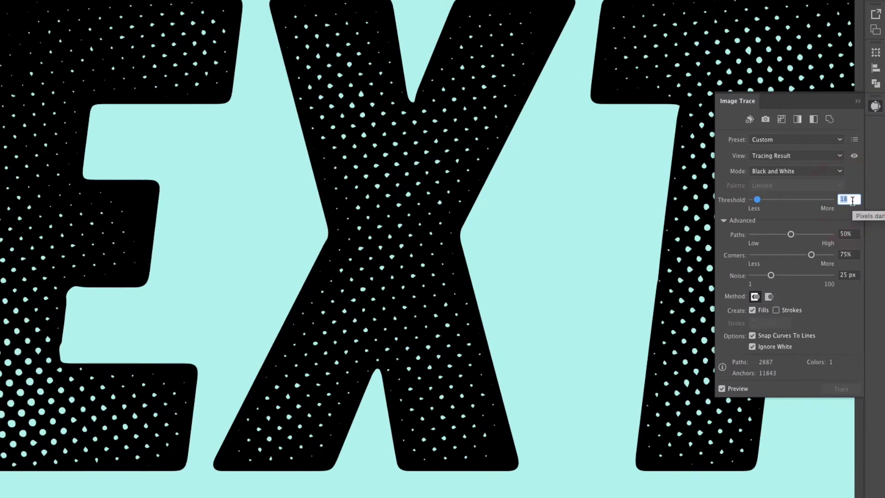
Set Threshold to 15, then Paths to 20%, Corners to 47% and Noise to 1 px
{"action": "type", "text": "15"}
{"action": "left_click", "coordinate": [854, 235]}
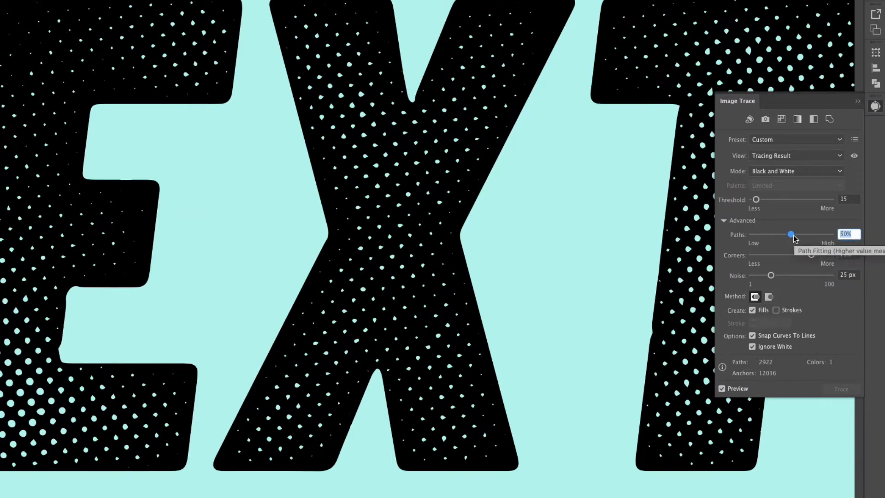
{"action": "left_click_drag", "start_coordinate": [793, 236], "coordinate": [823, 236]}
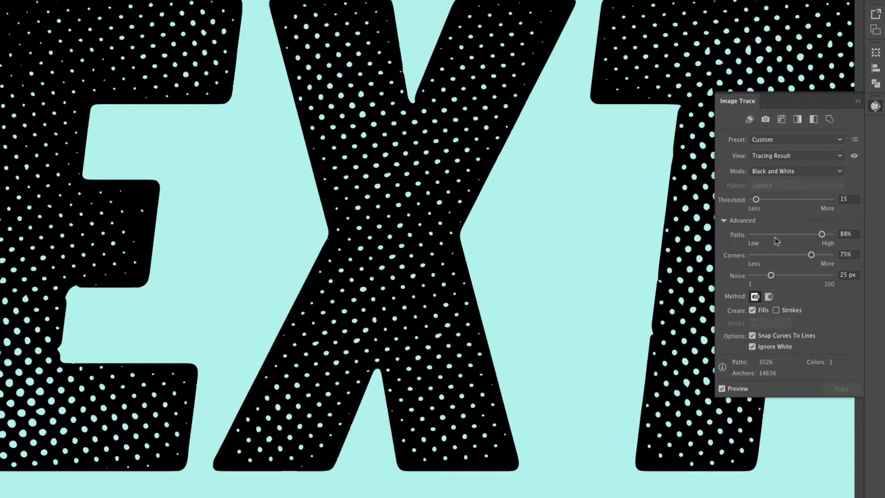
{"action": "left_click_drag", "start_coordinate": [777, 235], "coordinate": [773, 238]}
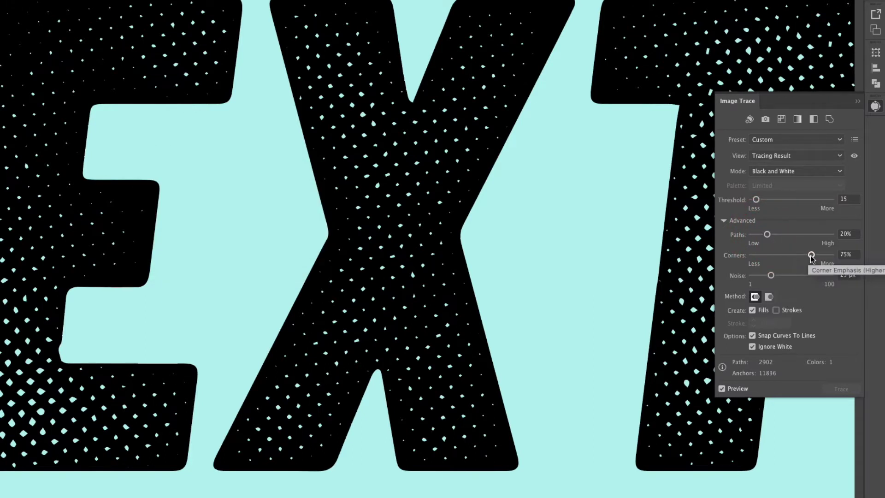
{"action": "left_click_drag", "start_coordinate": [811, 257], "coordinate": [789, 257]}
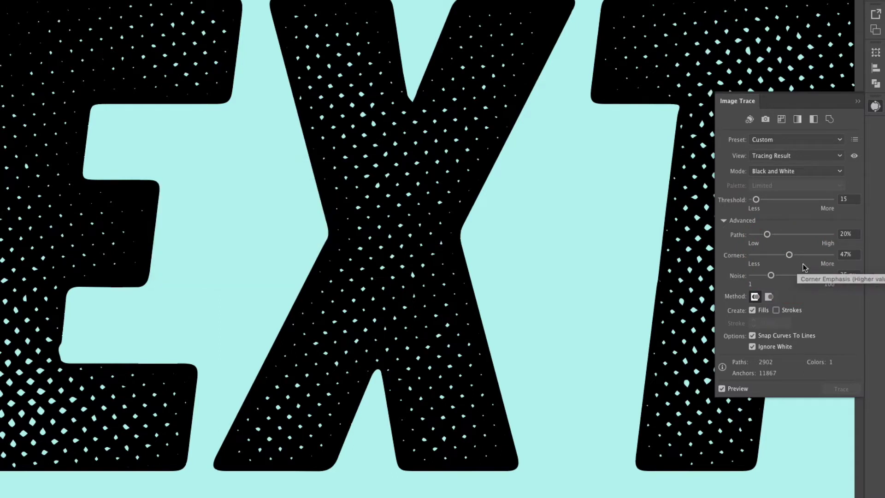
{"action": "left_click_drag", "start_coordinate": [770, 275], "coordinate": [752, 277]}
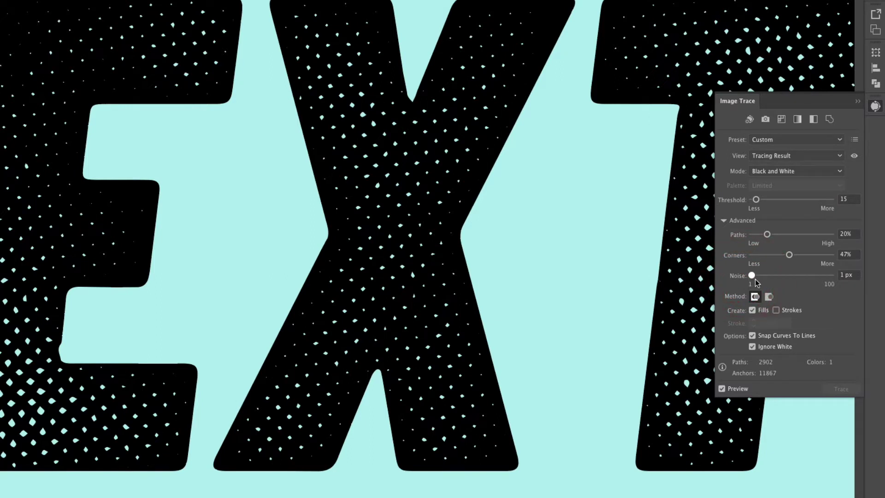
Expand the TEXTURE halftone image trace with Object > Image Trace > Expand
{"action": "key", "text": "super+minus"}
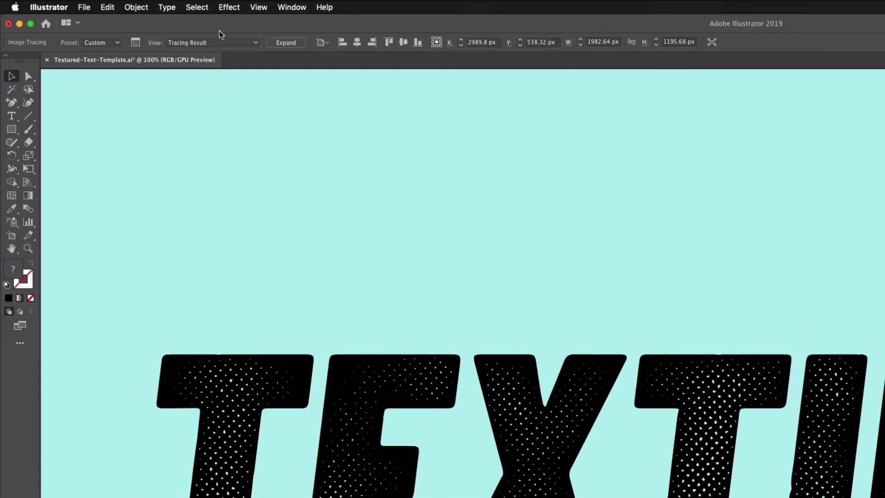
{"action": "left_click", "coordinate": [133, 8]}
{"action": "mouse_move", "coordinate": [169, 318]}
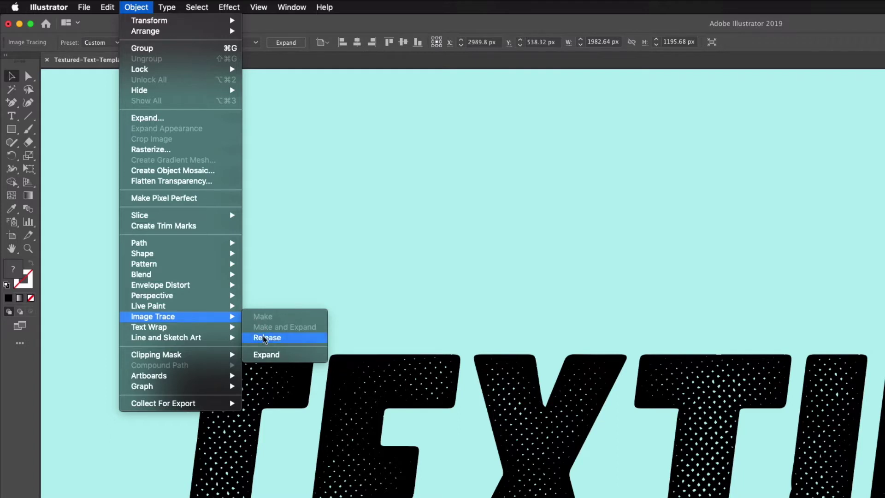
{"action": "left_click", "coordinate": [267, 355]}
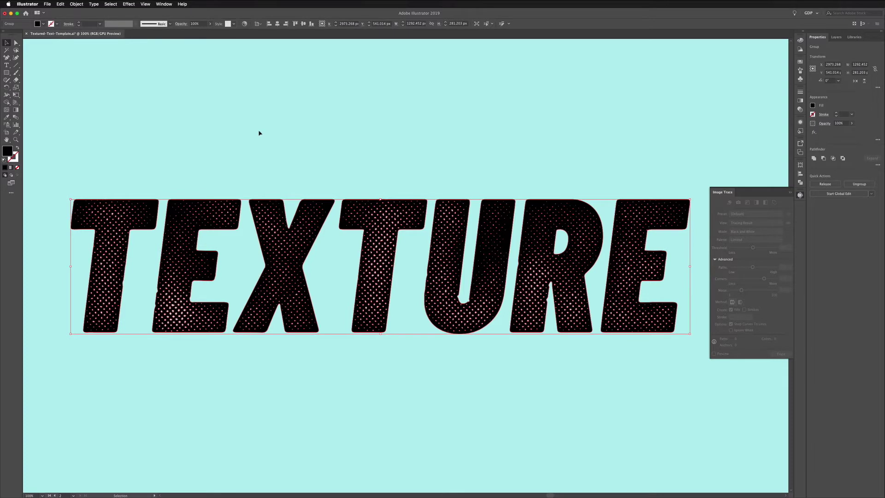
Fit the mint artboard in view and use the Eyedropper (I) to recolor the TEXTURE lettering red
{"action": "key", "text": "super+minus"}
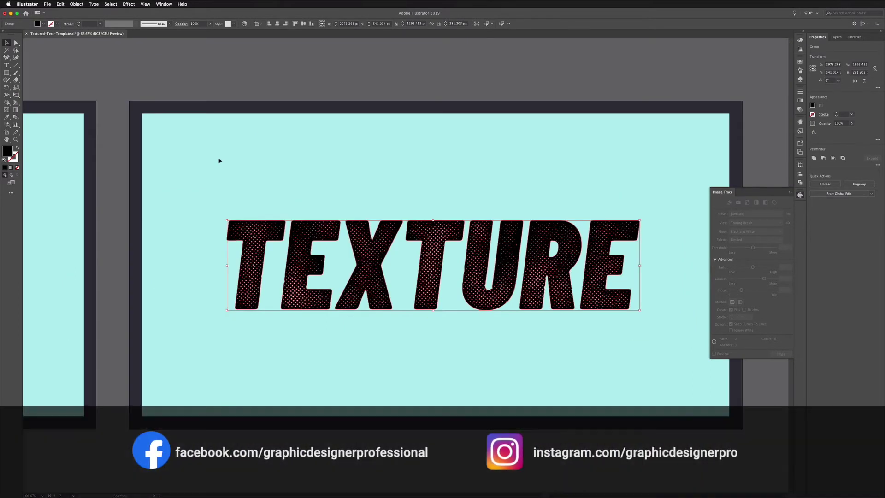
{"action": "key", "text": "i"}
{"action": "scroll", "coordinate": [222, 157], "scroll_direction": "left", "scroll_amount": 2}
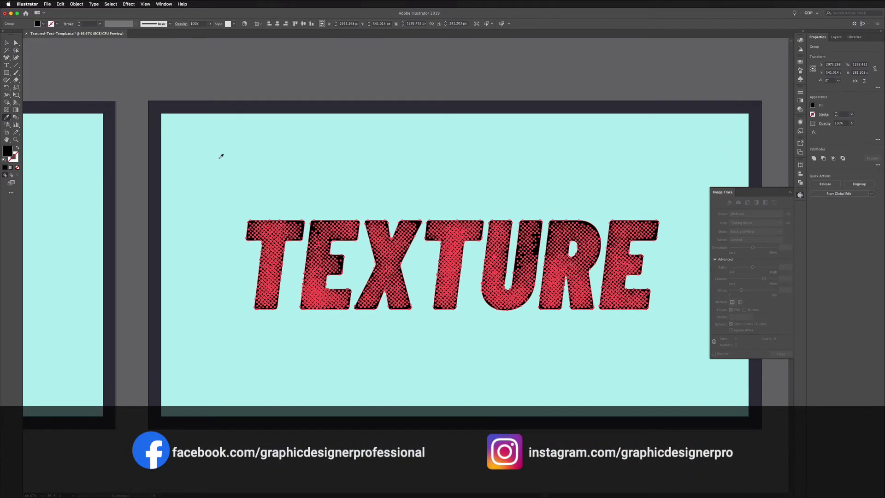